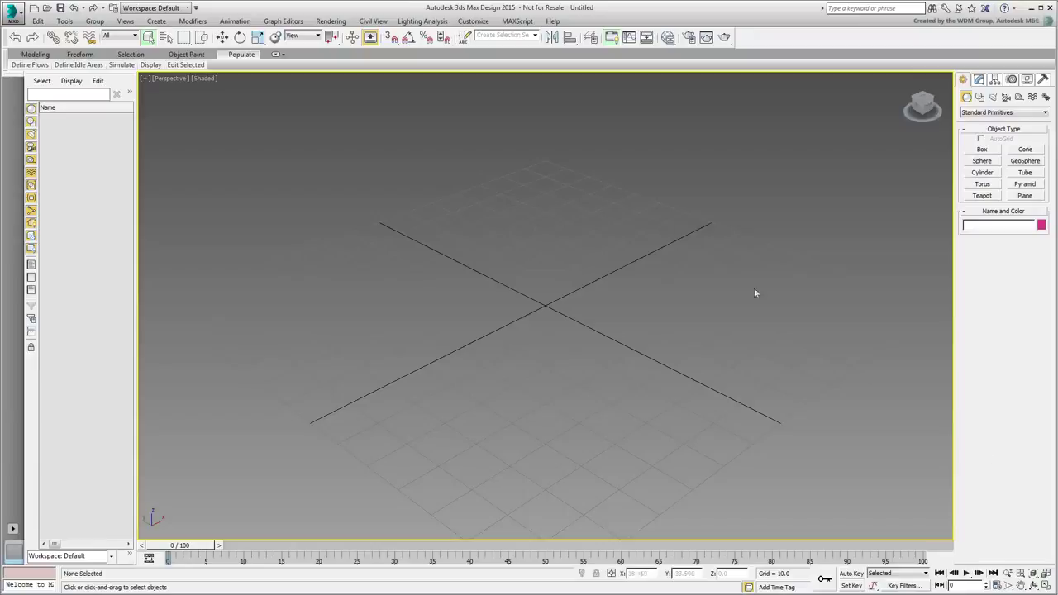
Step: Set the display units to metric meters and the system unit scale to 1 unit = 1.0 meters
left_click(473, 20)
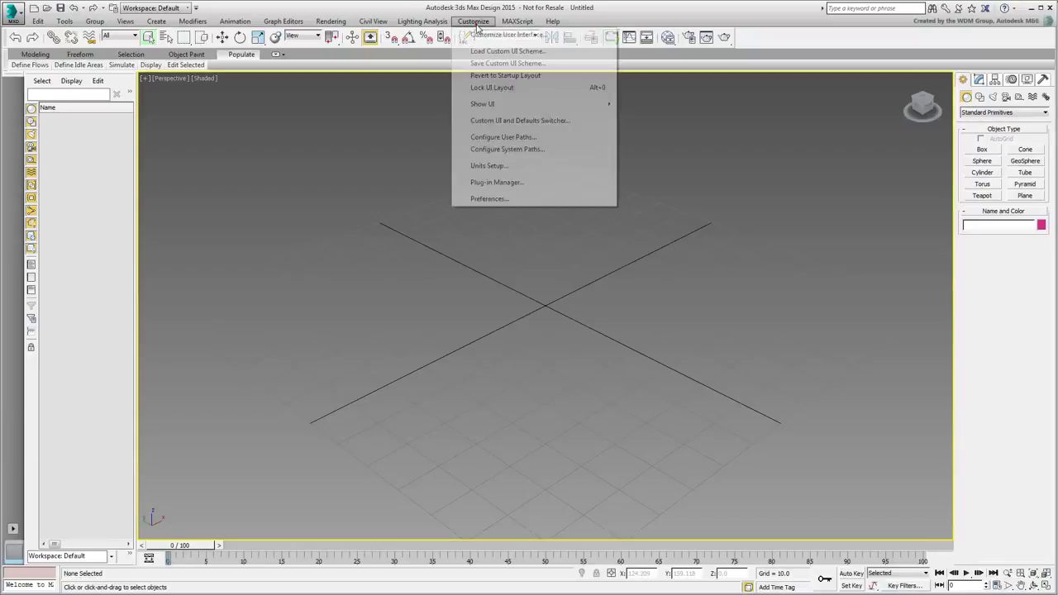
left_click(512, 167)
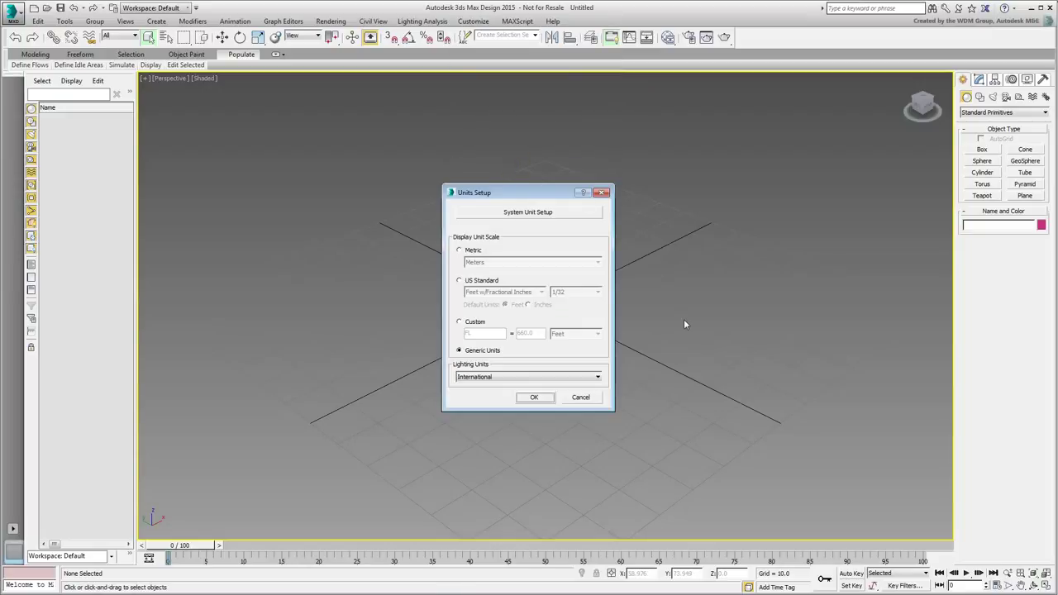
left_click(470, 250)
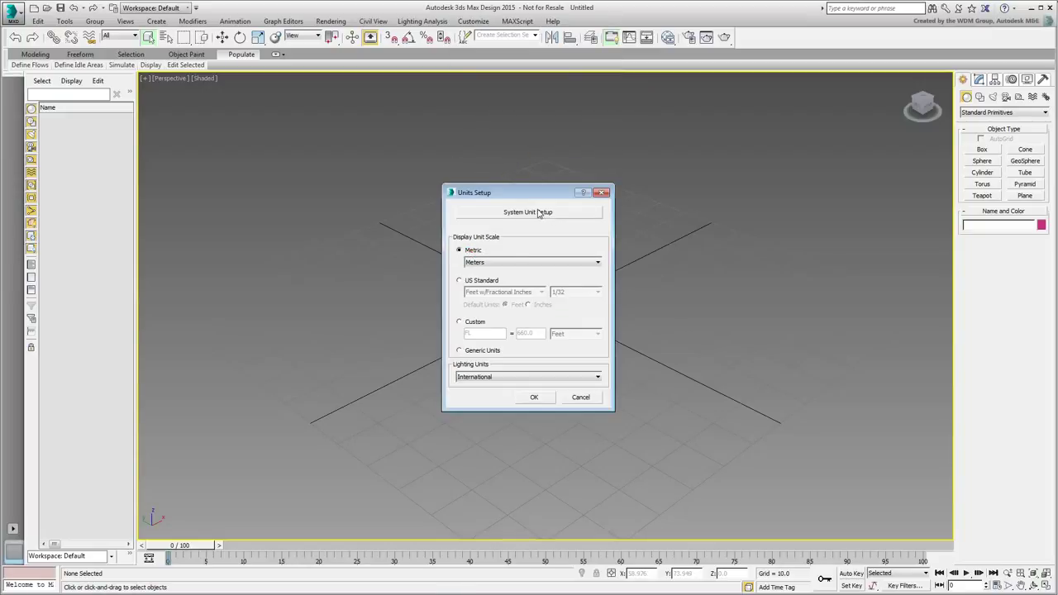
left_click(538, 213)
left_click(585, 264)
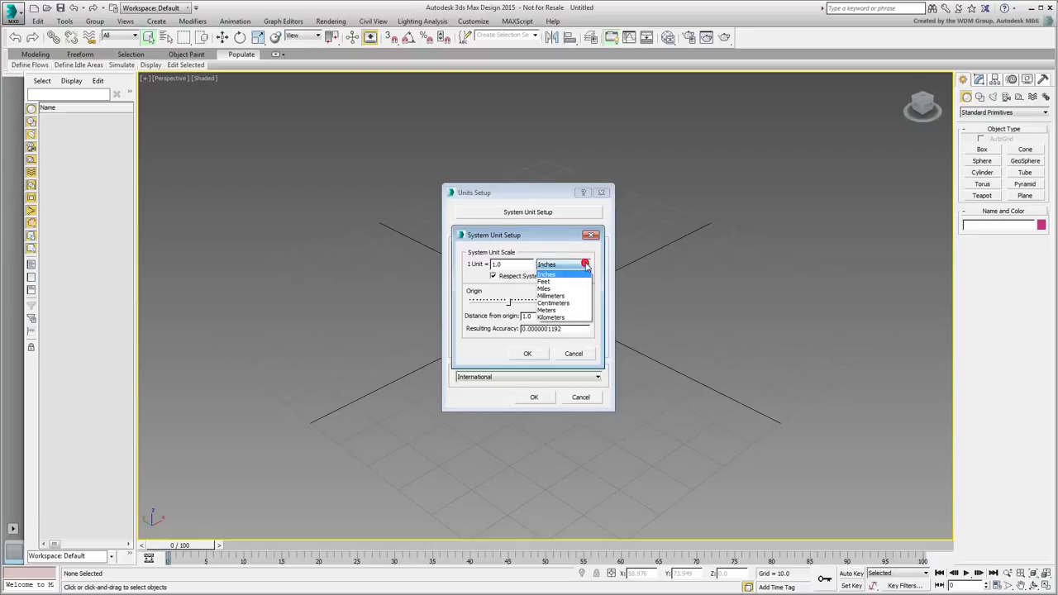
left_click(551, 310)
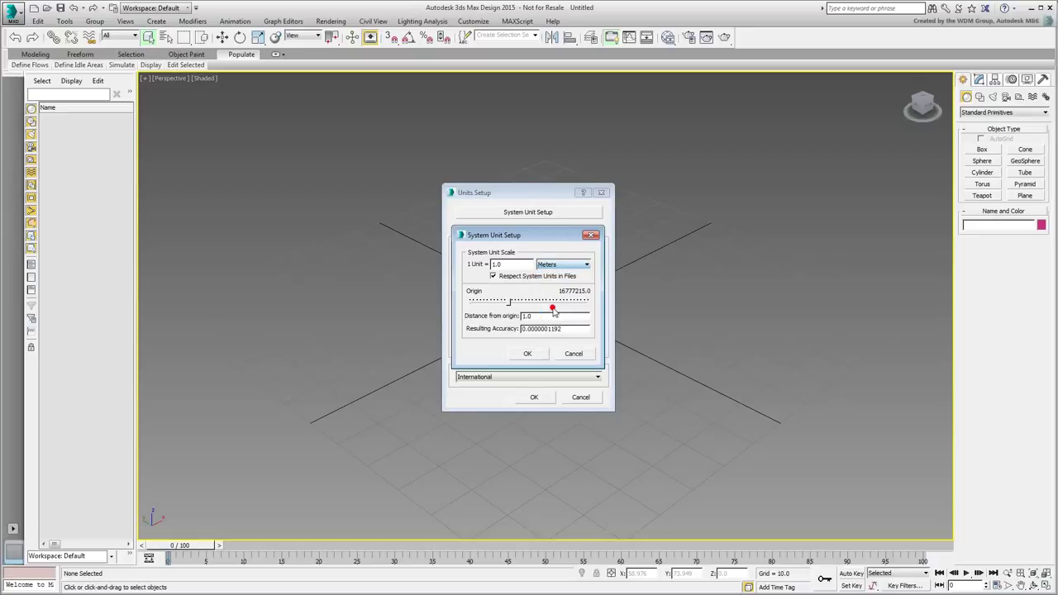
left_click(530, 354)
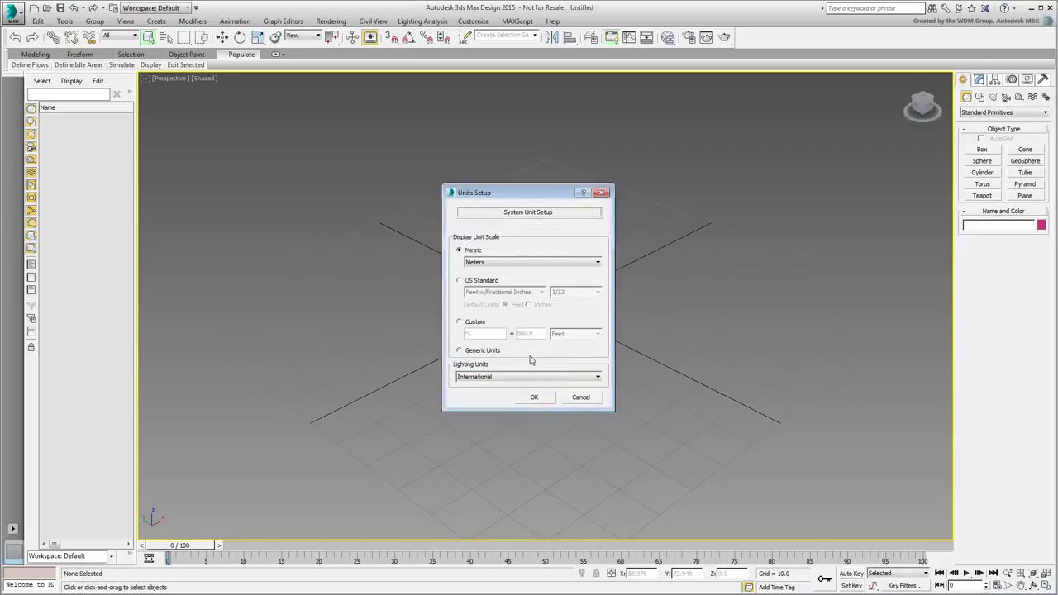
left_click(534, 398)
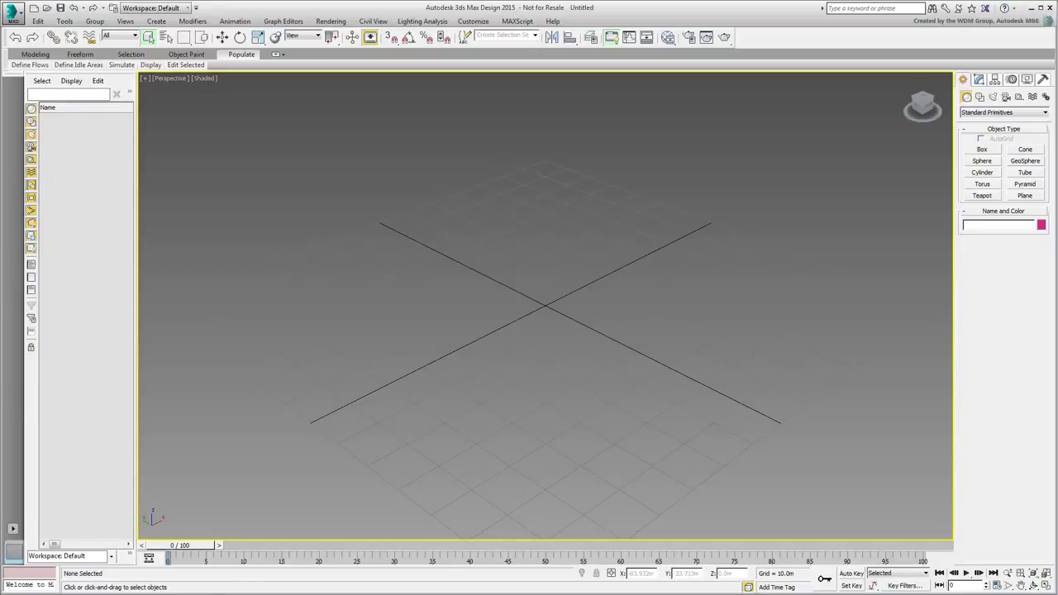
Step: Switch to the web browser and go to earth.google.com
key("alt+Tab")
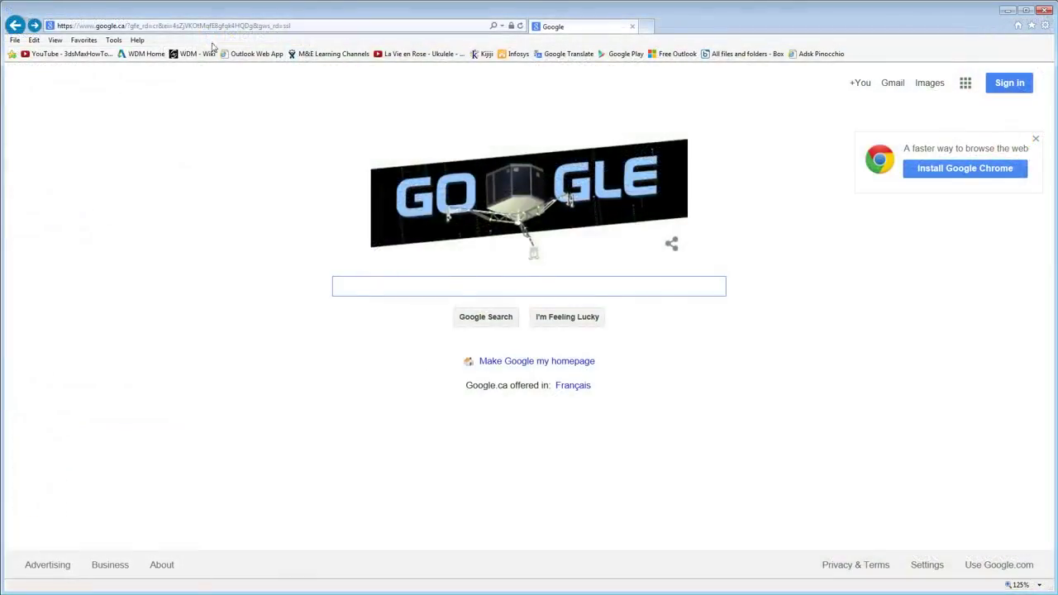
left_click(228, 25)
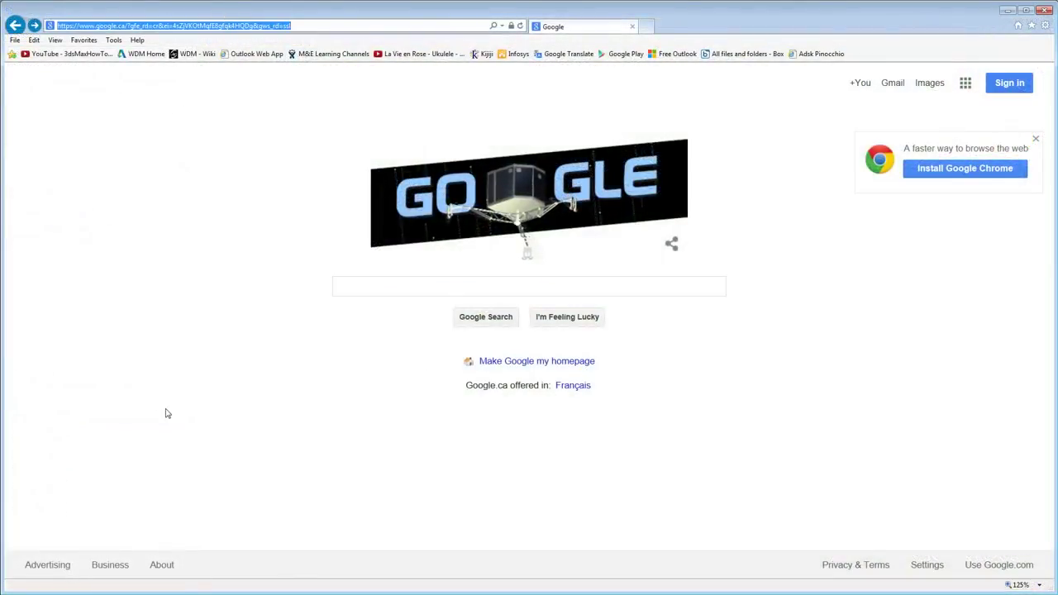
type("earth.goog")
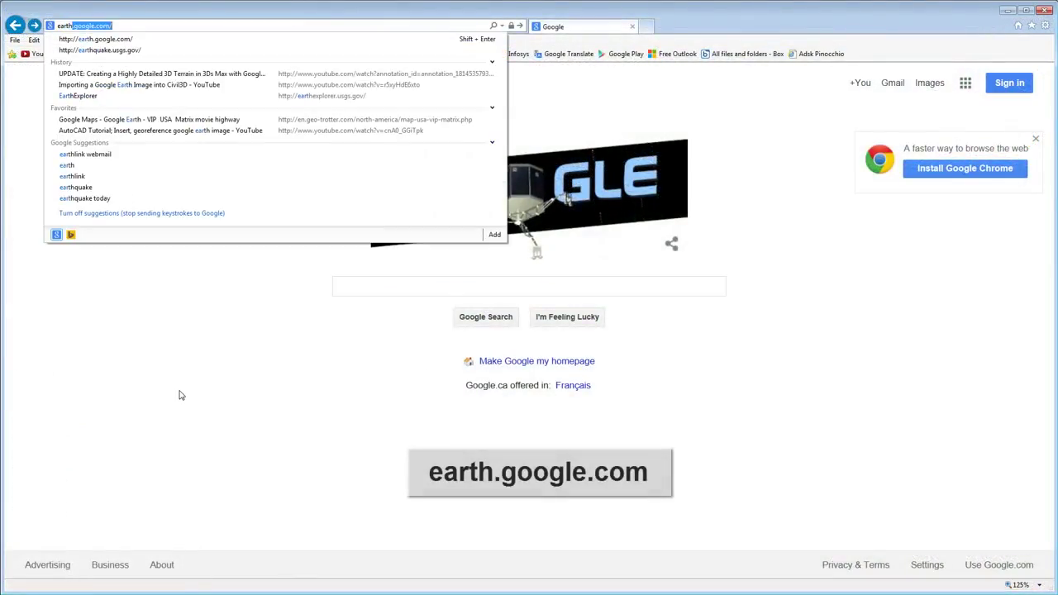
type("le.com")
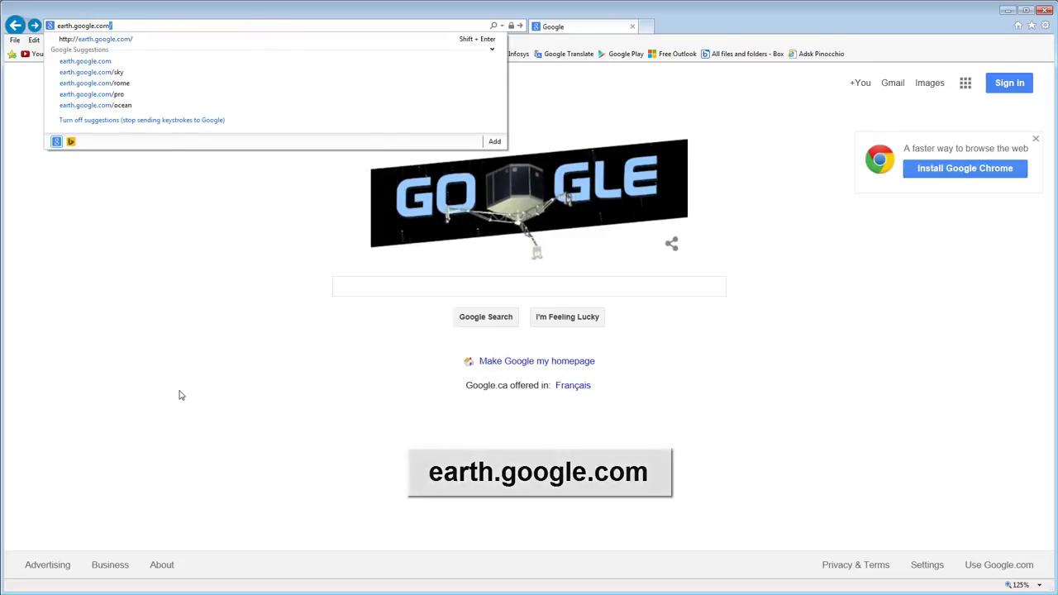
key("Return")
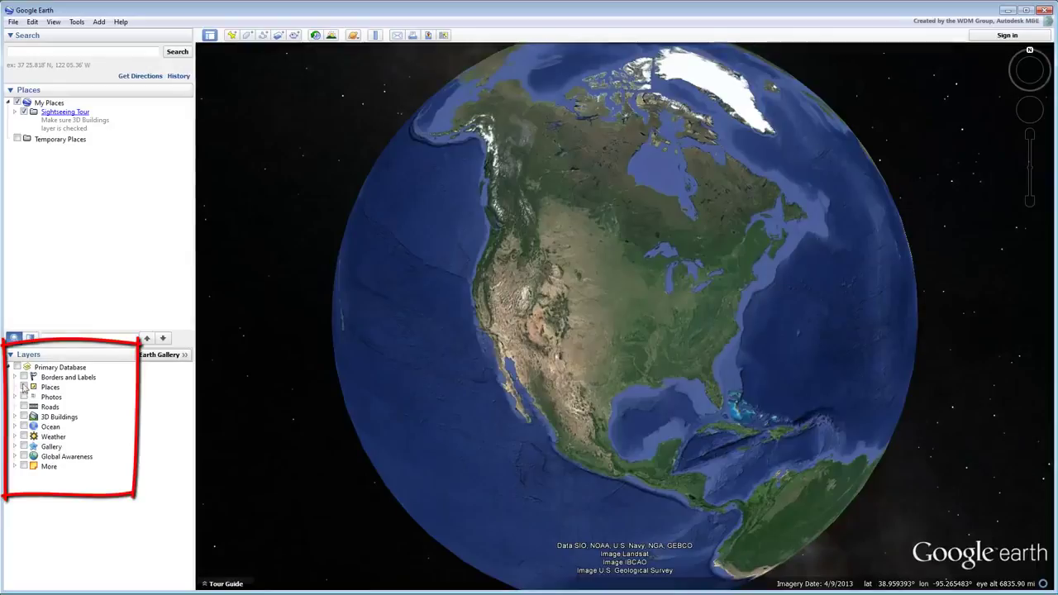
Step: In Google Earth, turn on the Borders and Labels layer and search for Crown Point, NY
left_click(23, 377)
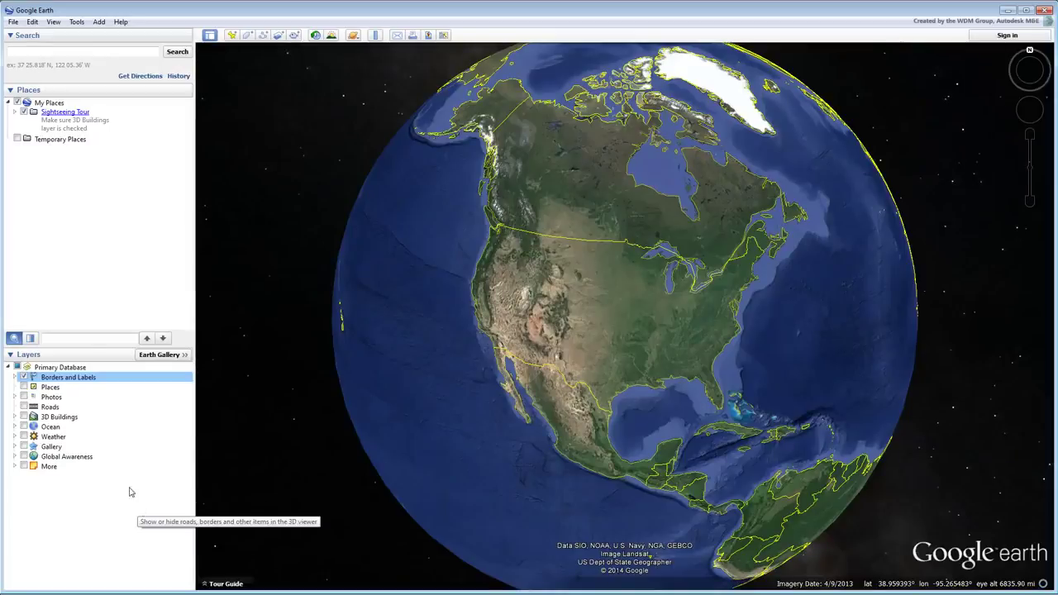
left_click(64, 52)
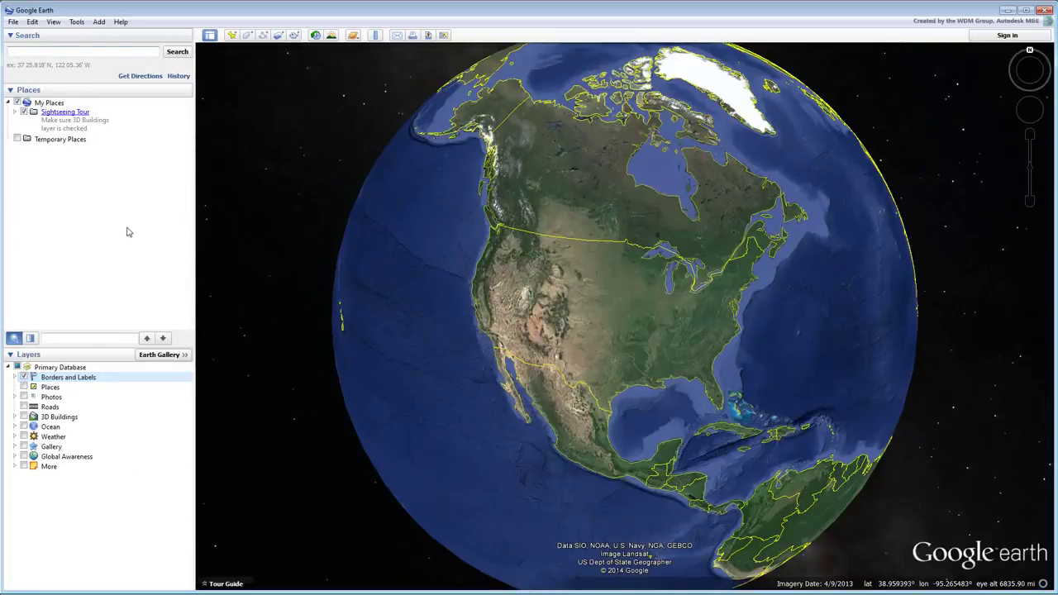
type("crown ")
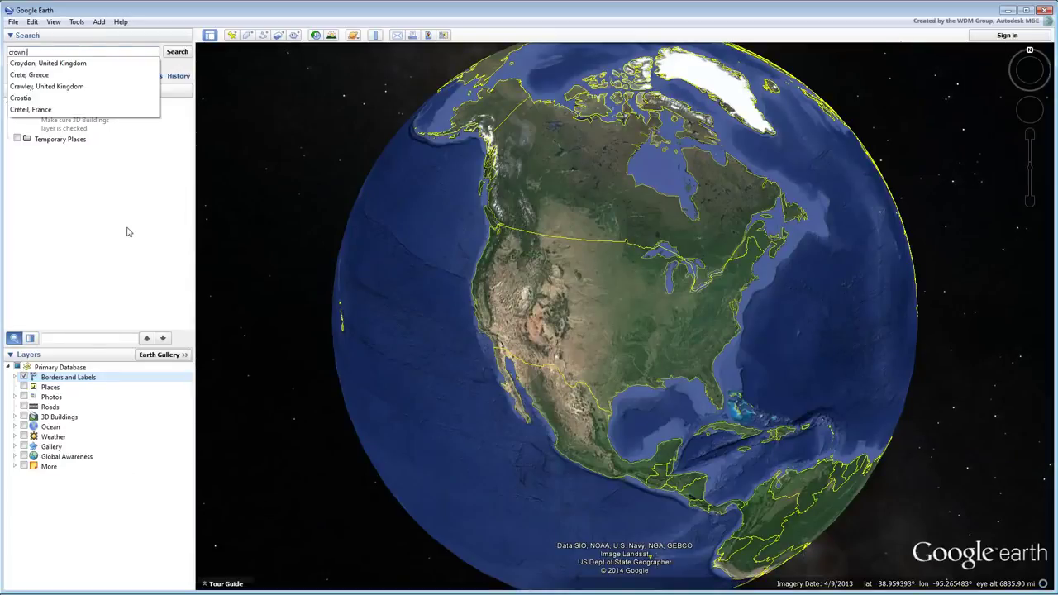
type("point, ")
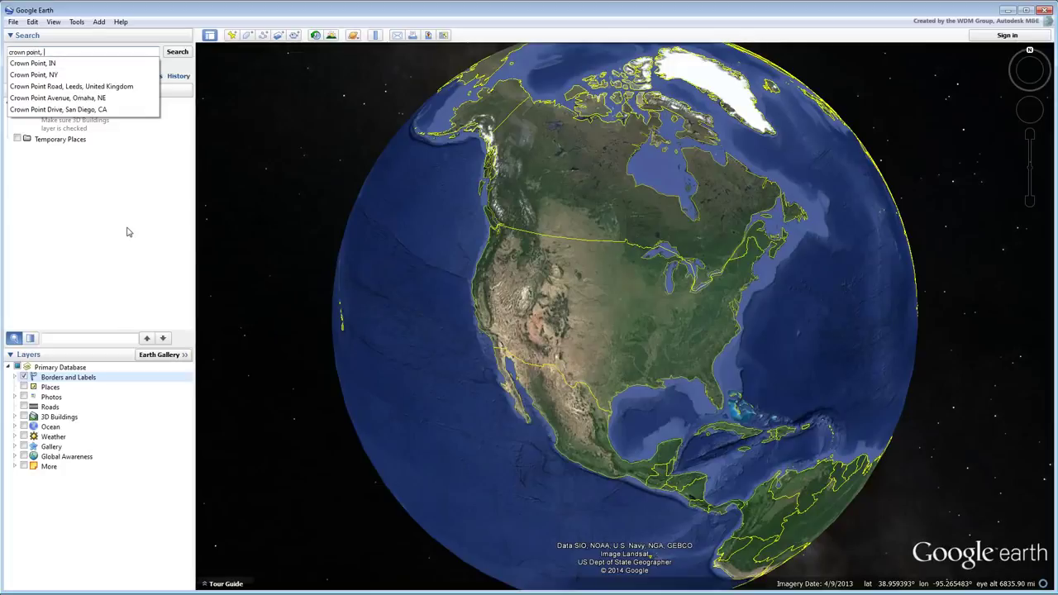
type("NY")
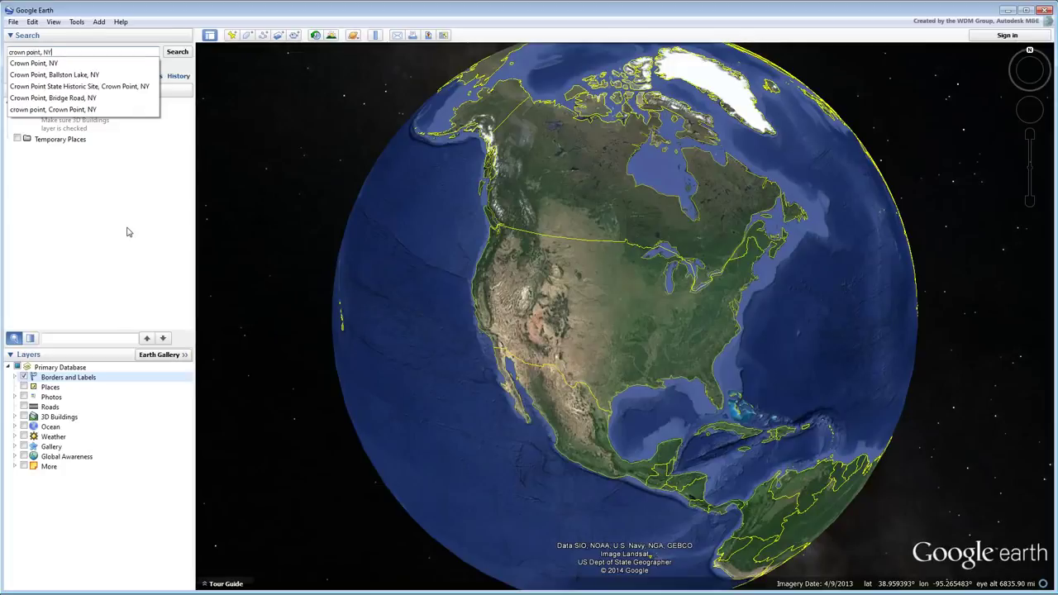
left_click(40, 63)
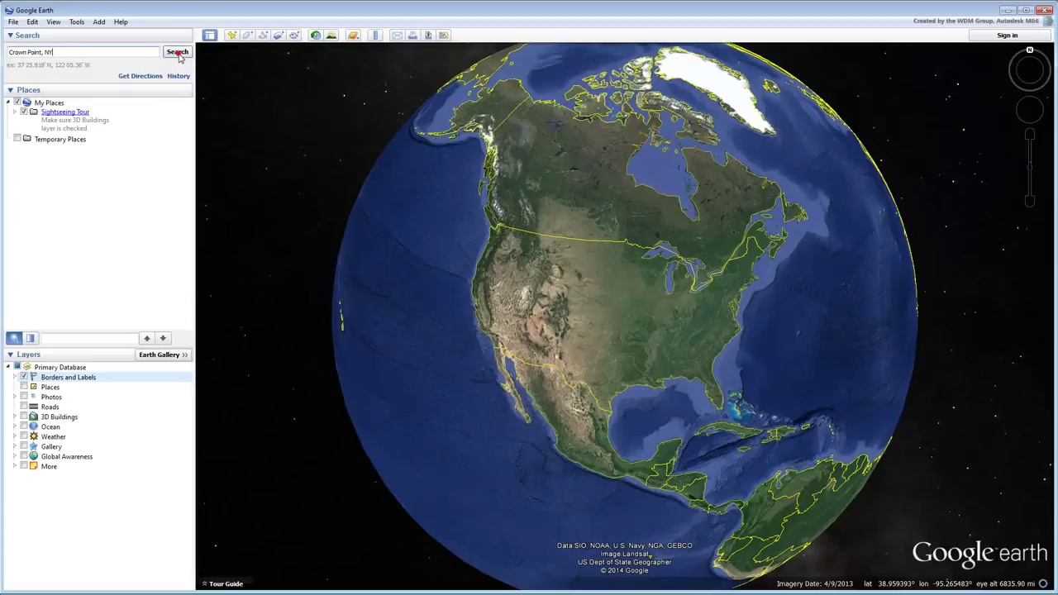
key("Return")
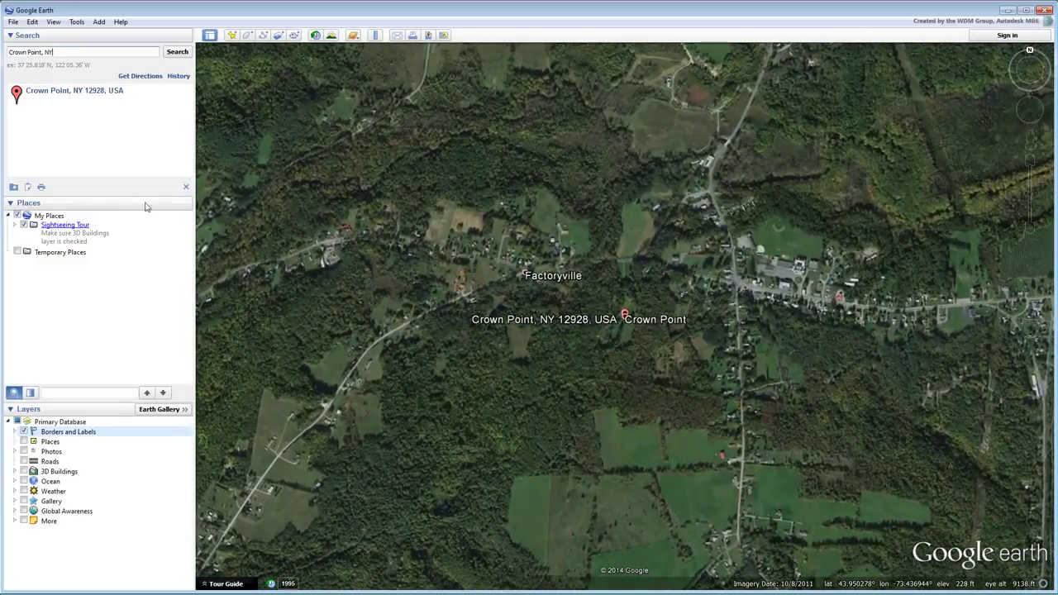
Step: Clear the Crown Point search text and remove its search result marker from the map
scroll(568, 324, "down", 3)
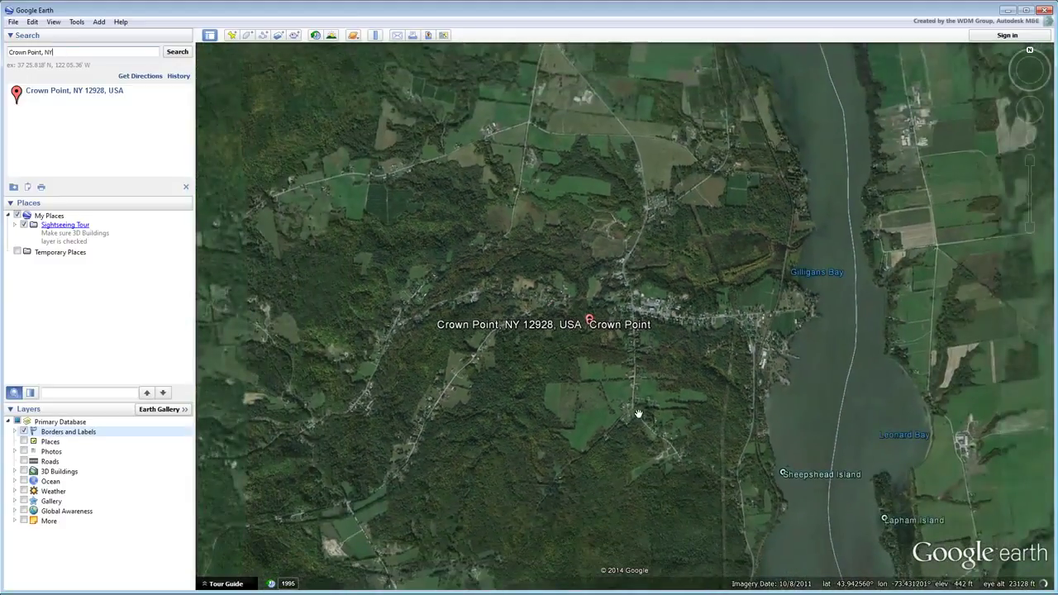
middle_click_drag(638, 414, 628, 378)
left_click_drag(629, 378, 589, 393)
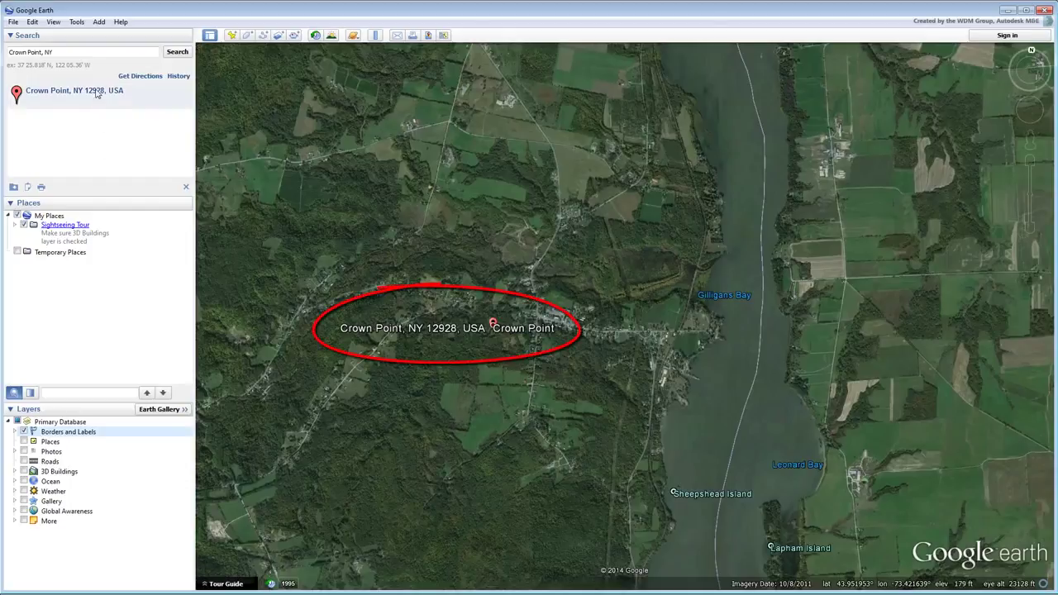
left_click(66, 52)
key("Delete")
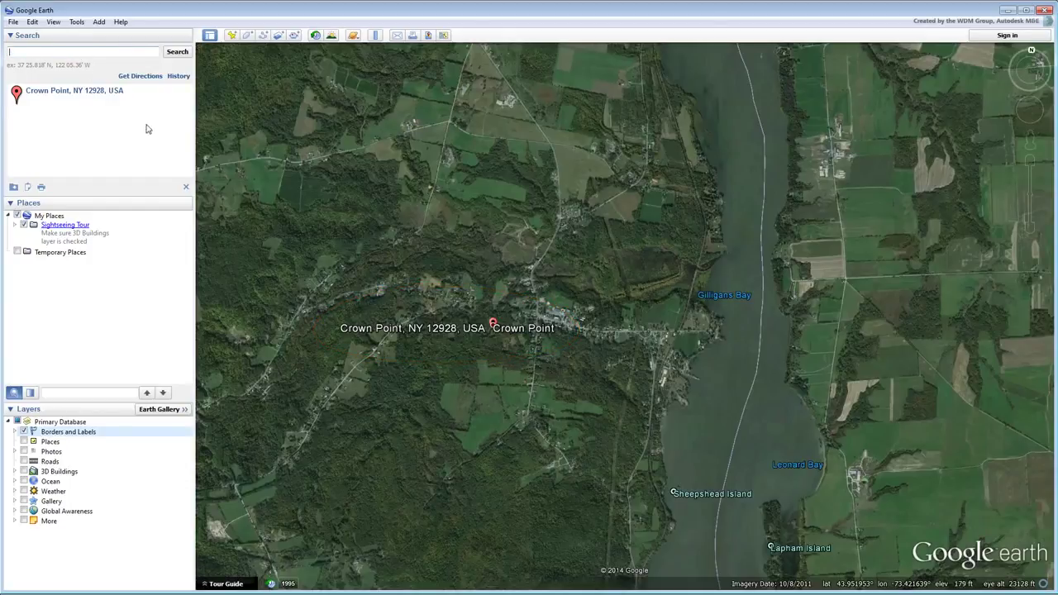
left_click(176, 53)
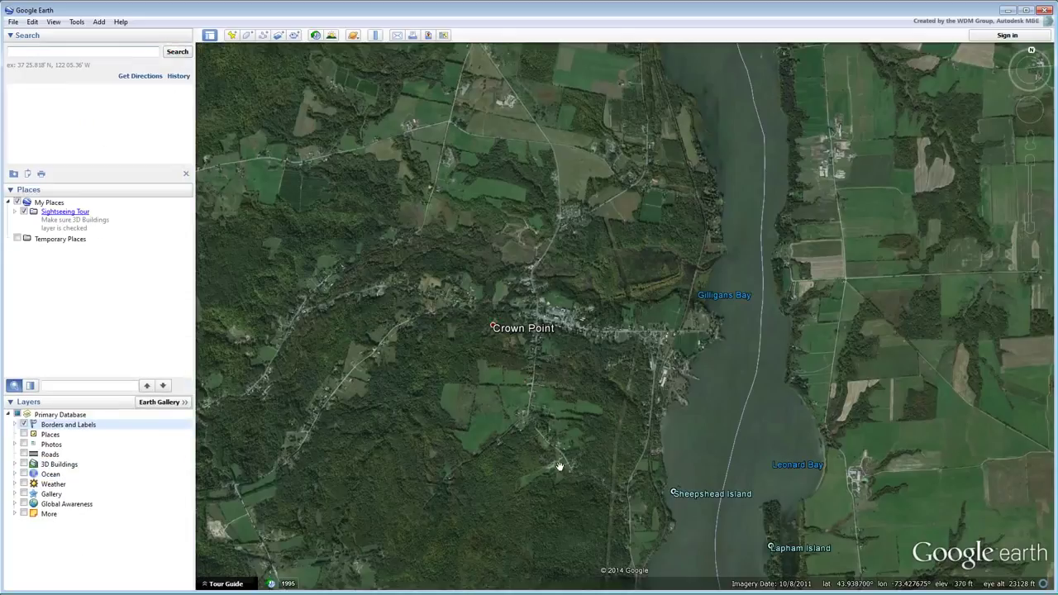
Step: Examine the terrain around Crown Point and the lake from above and at a tilt, and restore the north-up orientation
left_click_drag(613, 405, 557, 381)
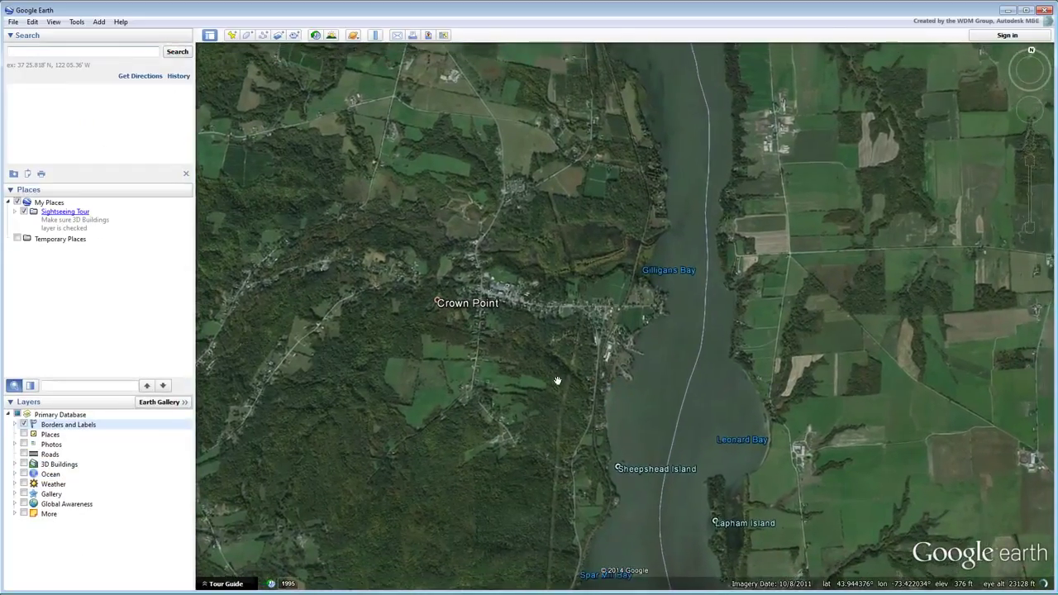
scroll(534, 433, "down", 3)
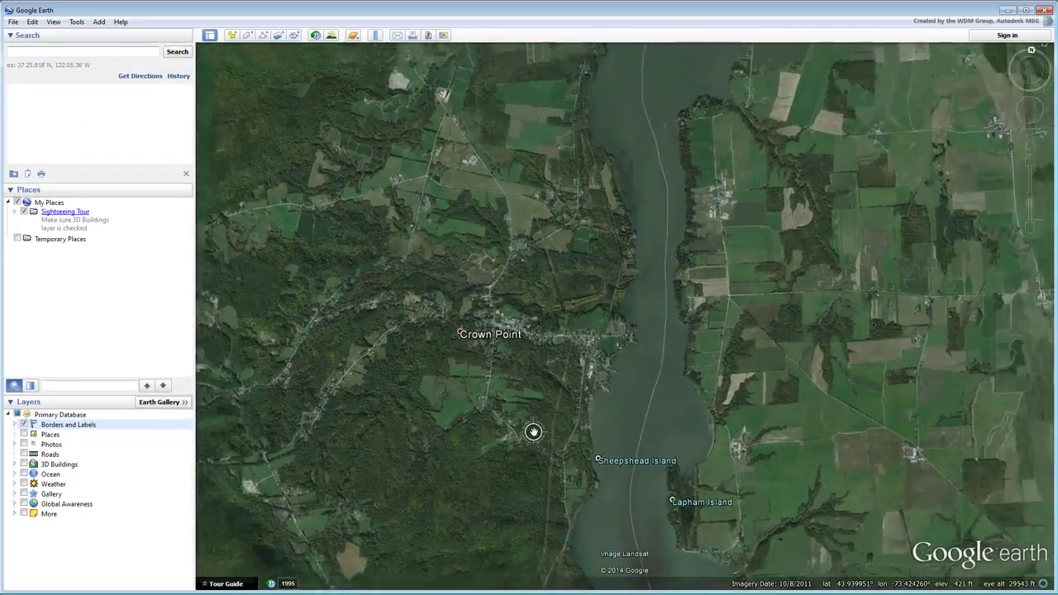
left_click_drag(526, 479, 561, 390)
scroll(550, 380, "down", 2)
middle_click_drag(585, 370, 539, 419)
scroll(579, 382, "up", 3)
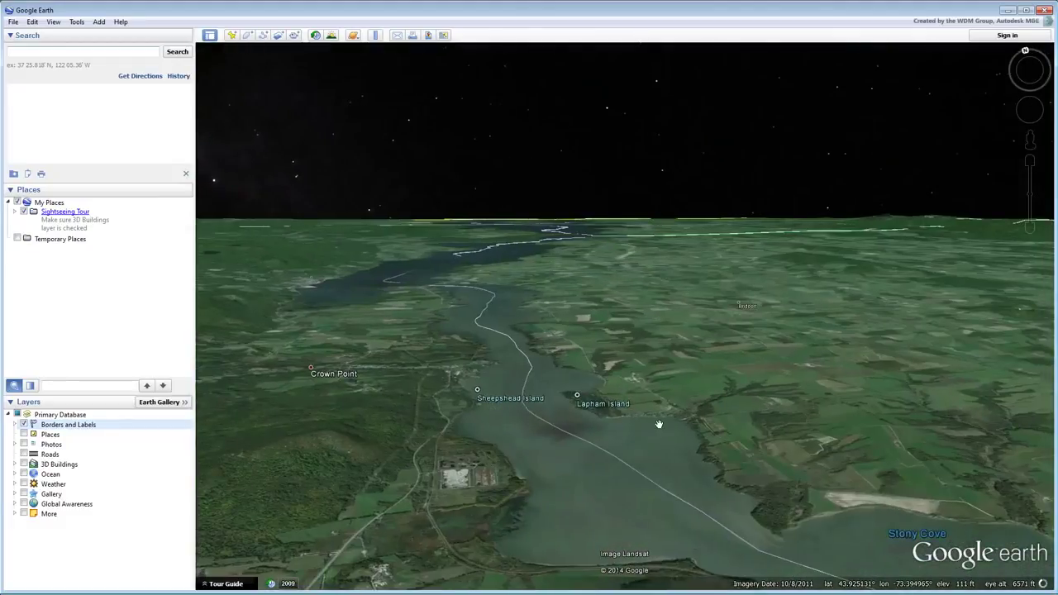
middle_click_drag(611, 402, 692, 14)
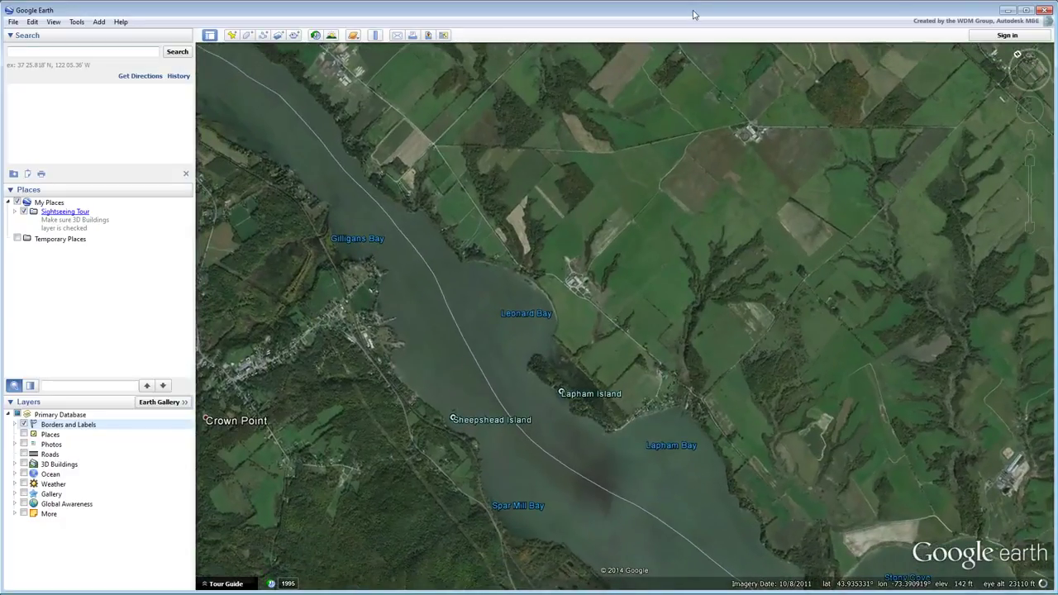
key("n")
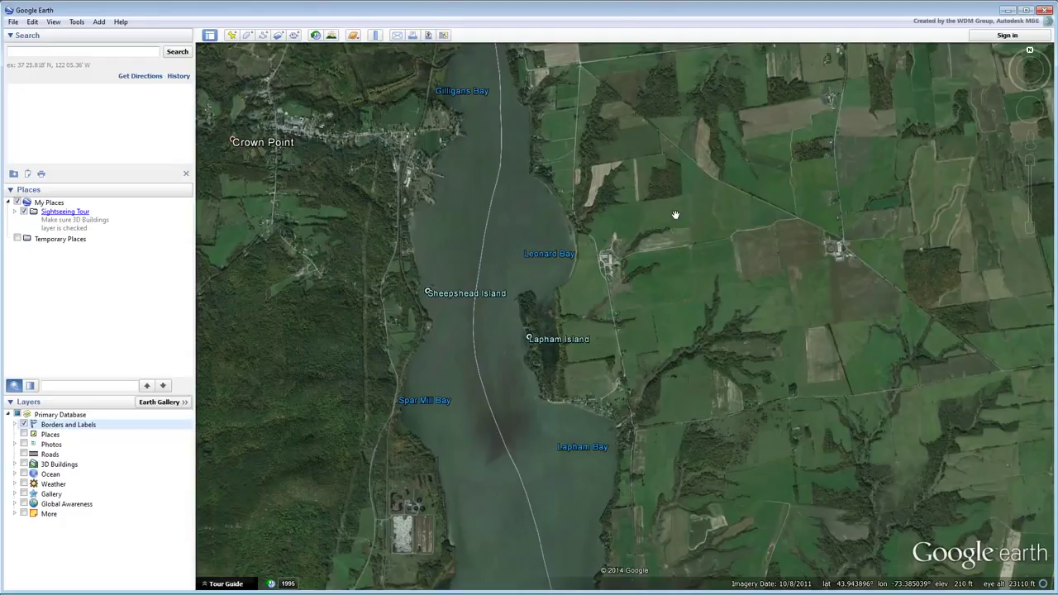
Step: Examine the wider region around Crown Point, and frame the lake between Crown Point and Lapham Island from above
left_click_drag(604, 302, 724, 455)
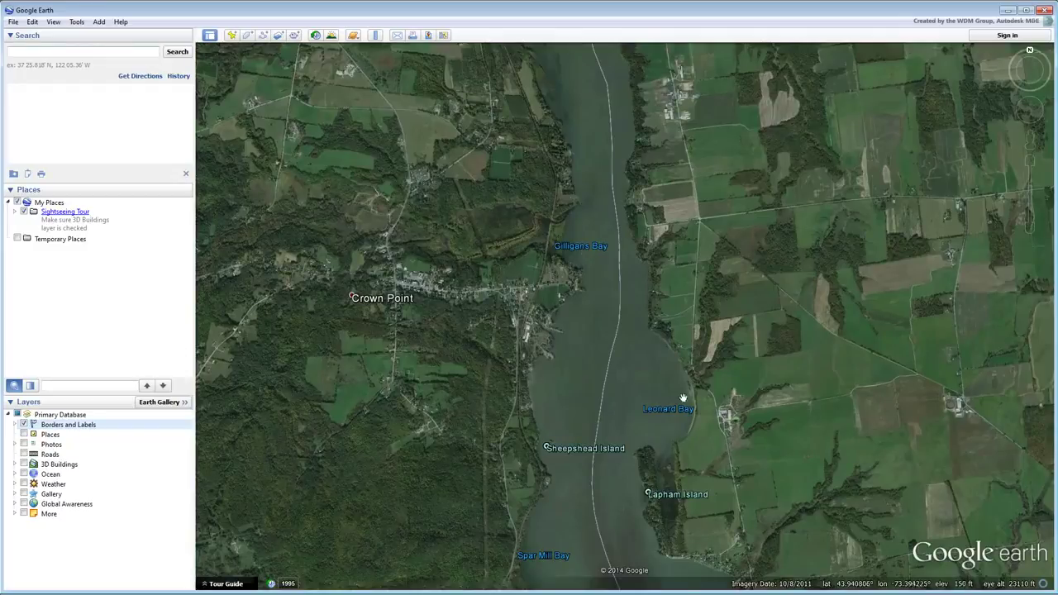
scroll(567, 354, "down", 3)
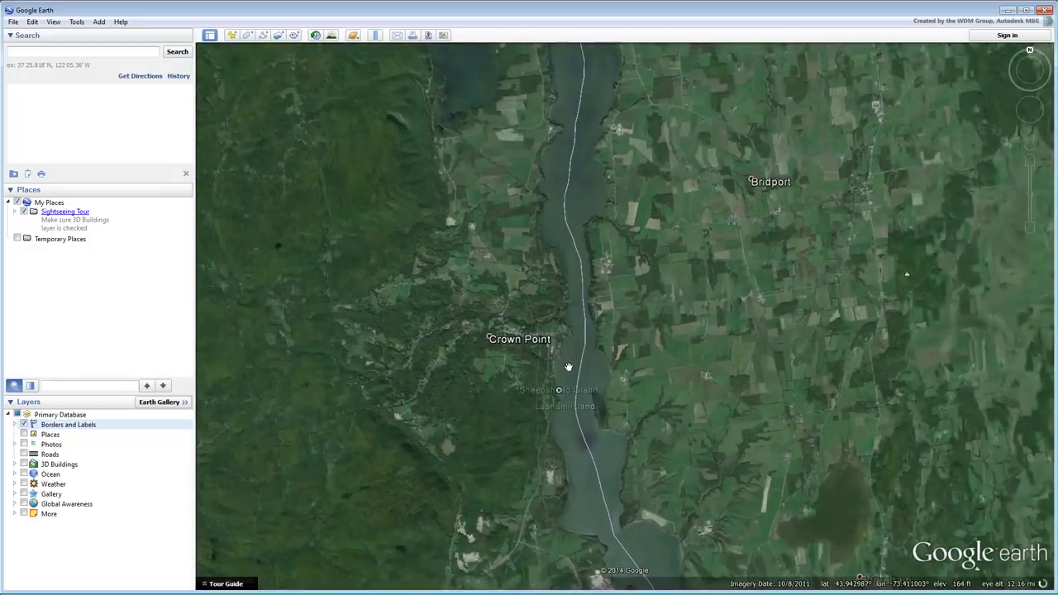
scroll(570, 366, "down", 4)
scroll(641, 394, "down", 4)
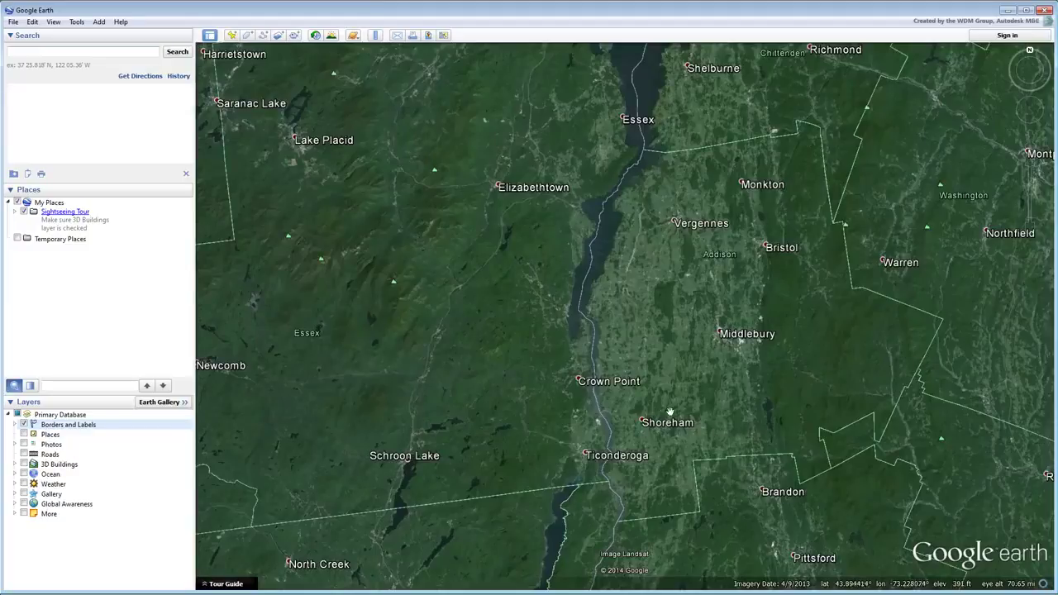
scroll(604, 386, "up", 5)
scroll(604, 386, "up", 5)
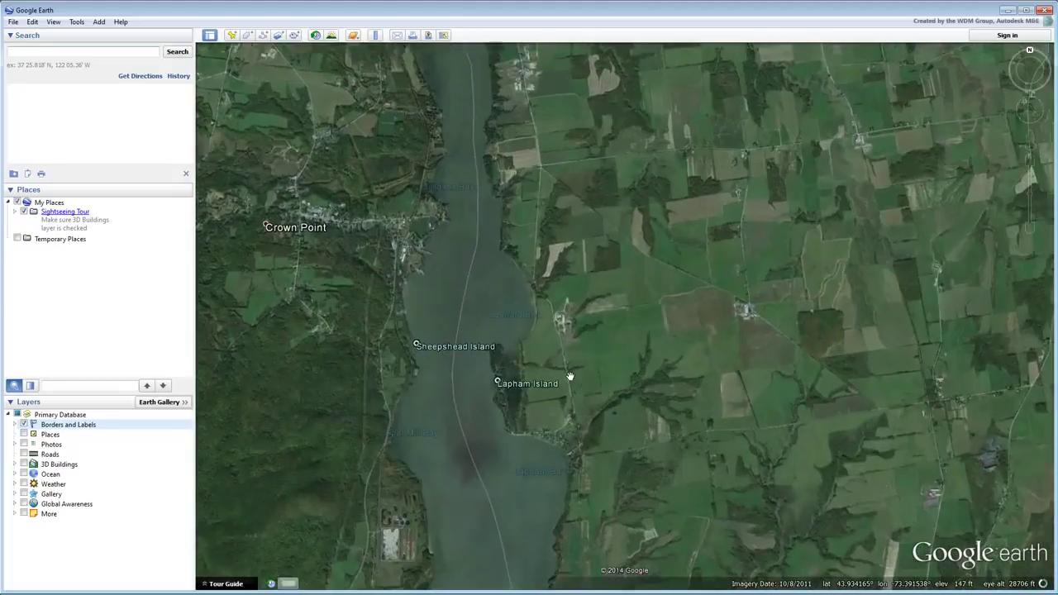
left_click_drag(571, 376, 701, 389)
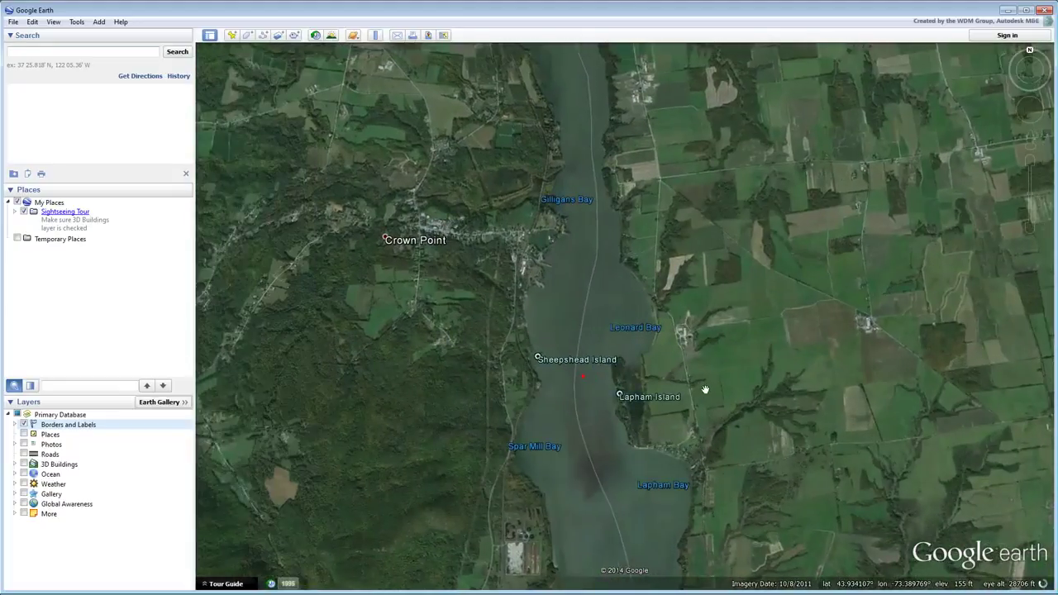
middle_click_drag(583, 376, 696, 372)
middle_click_drag(684, 279, 712, 322)
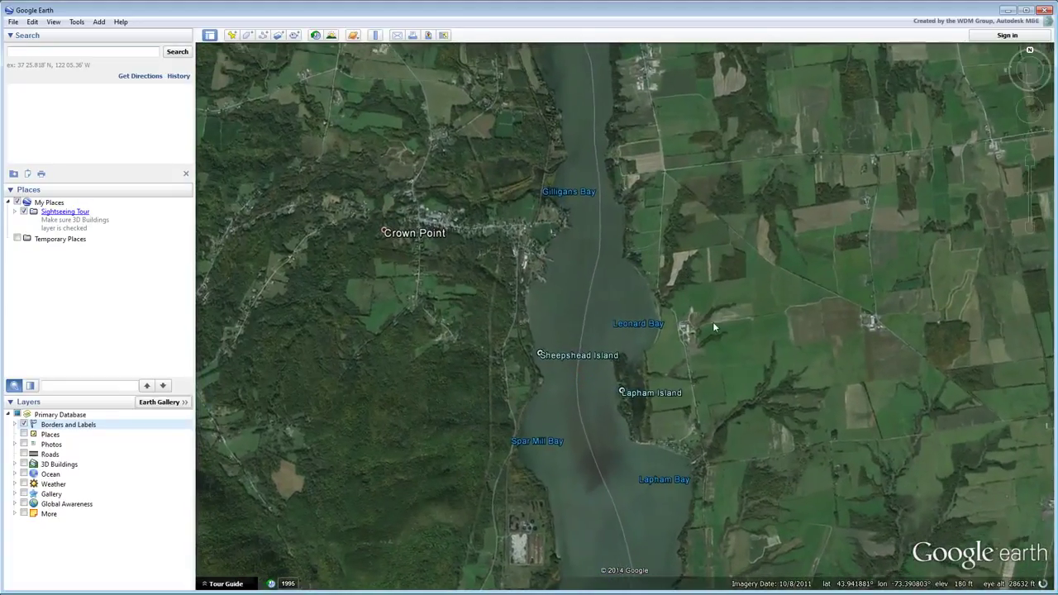